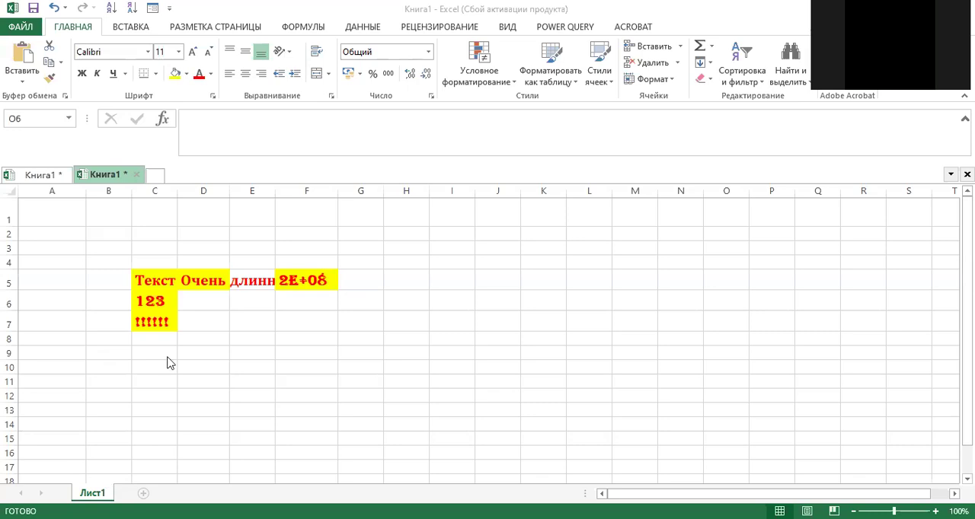
Step: Add three new blank worksheets to the workbook after Лист1
click(90, 247)
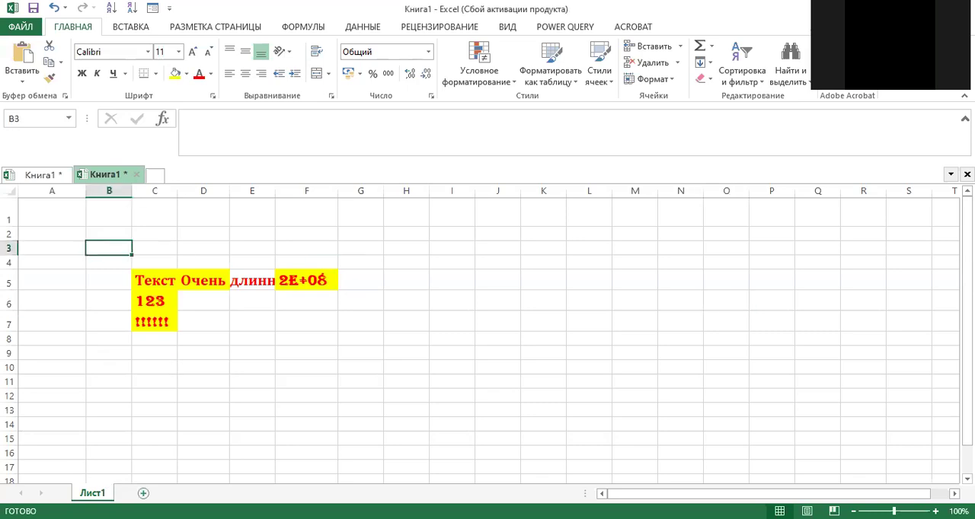
click(142, 493)
click(135, 333)
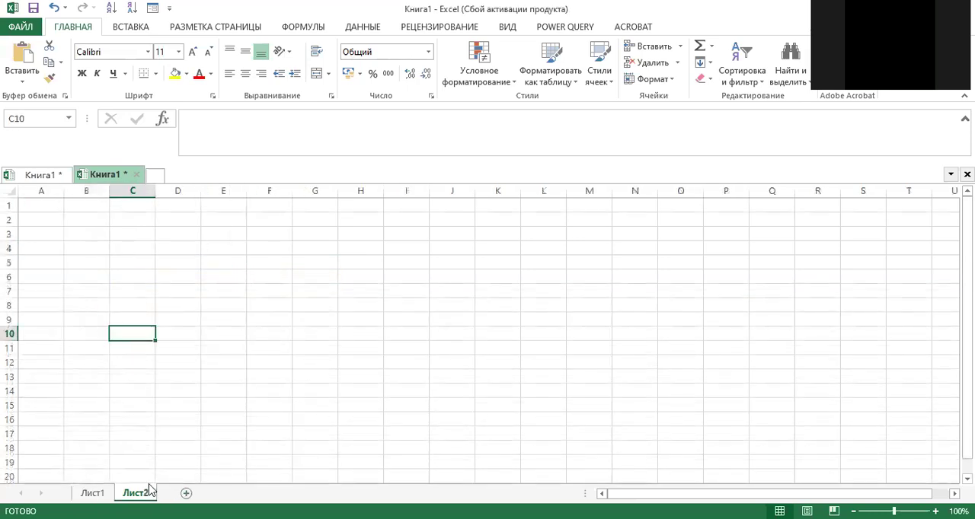
click(186, 493)
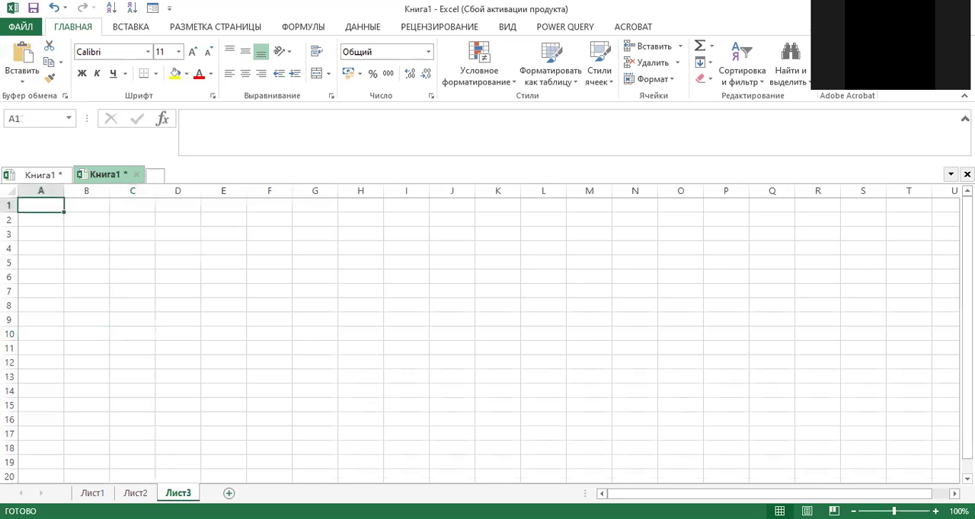
click(228, 494)
Step: Rename the sheet Лист1 as "Бастапқы бет"
click(90, 494)
right_click(92, 494)
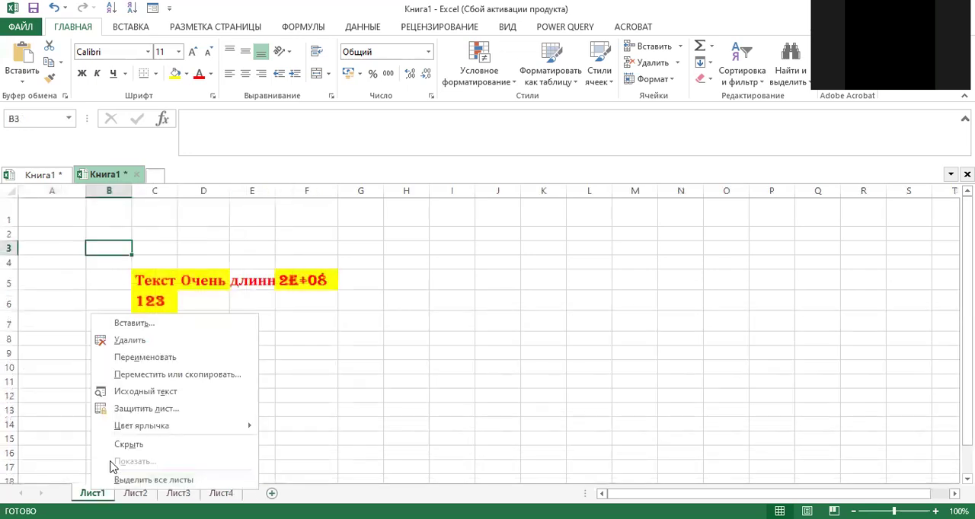
click(166, 361)
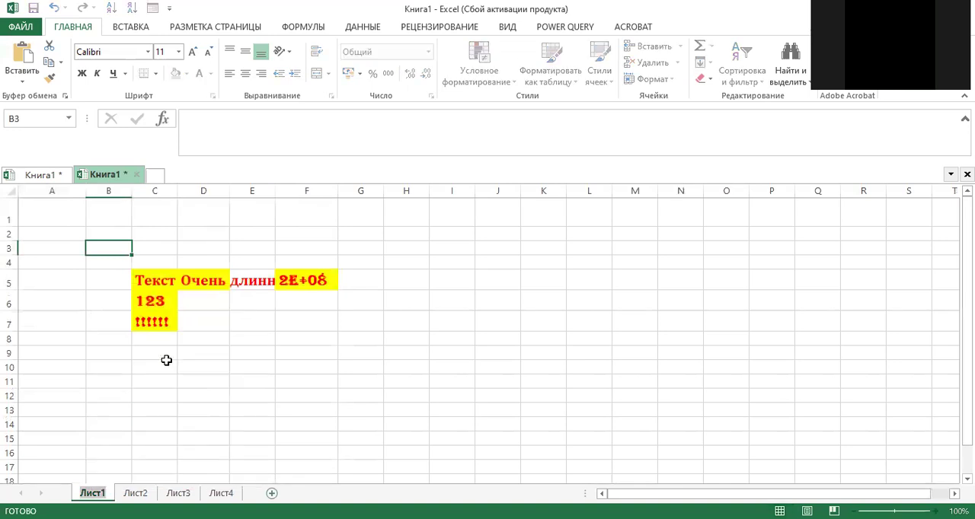
key(BackSpace)
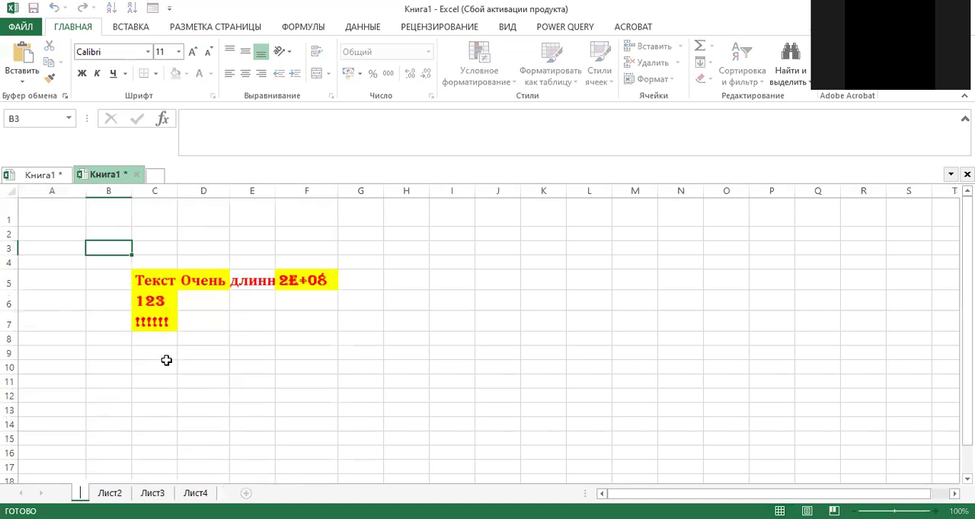
text(Бет)
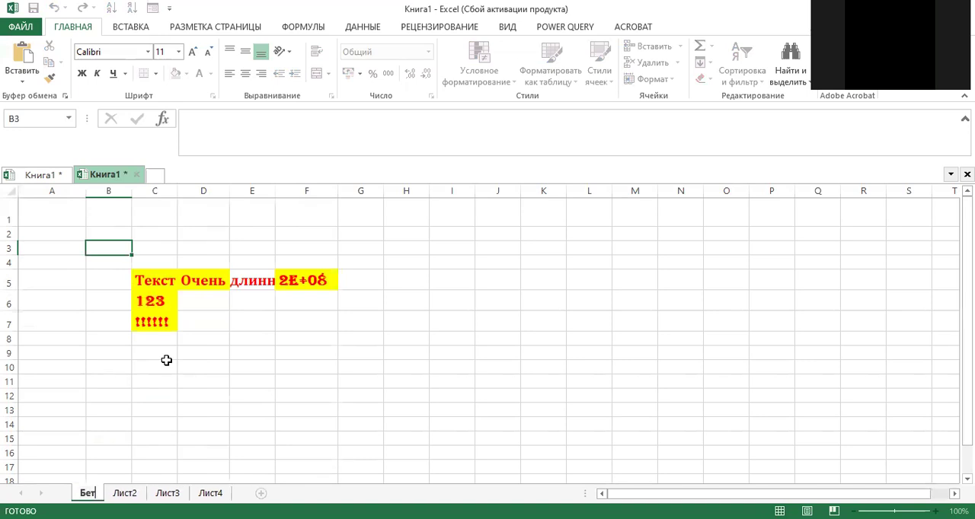
key(BackSpace)
key(BackSpace)
text(аста)
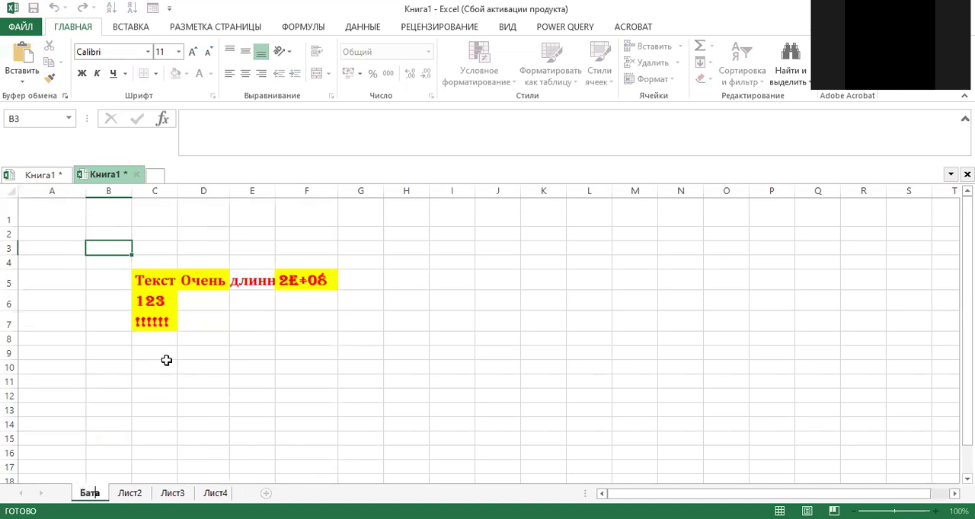
text(пқы бет)
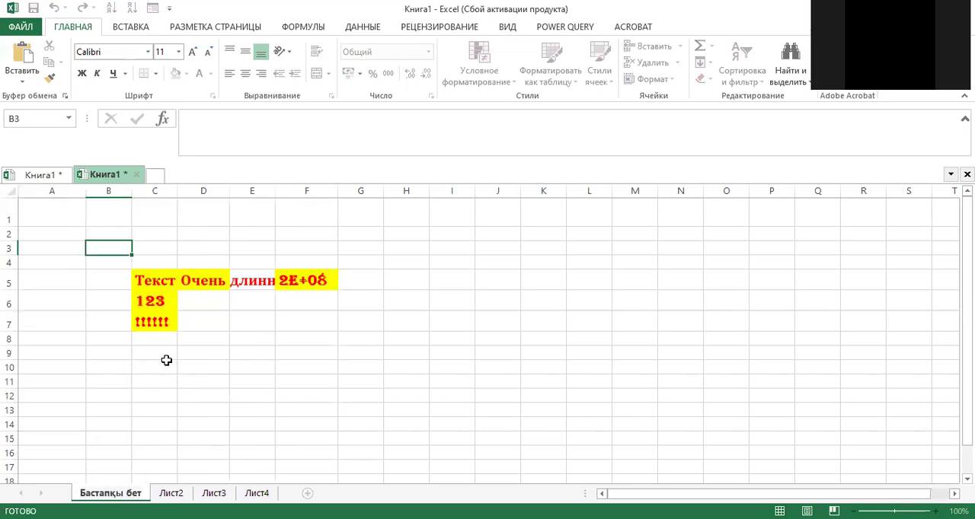
key(Return)
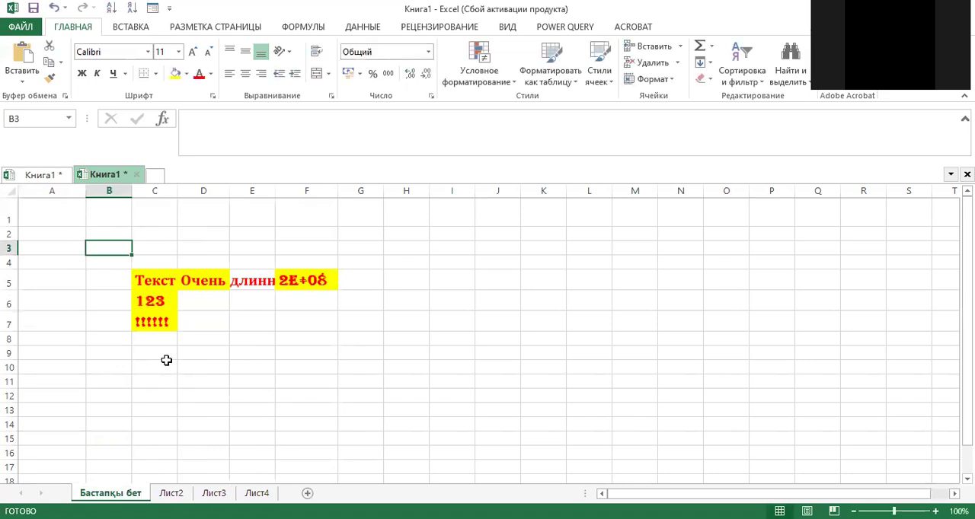
Step: Move the Бастапқы бет sheet between Лист2 and Лист3 and set its tab colour to standard red
drag(121, 495, 180, 500)
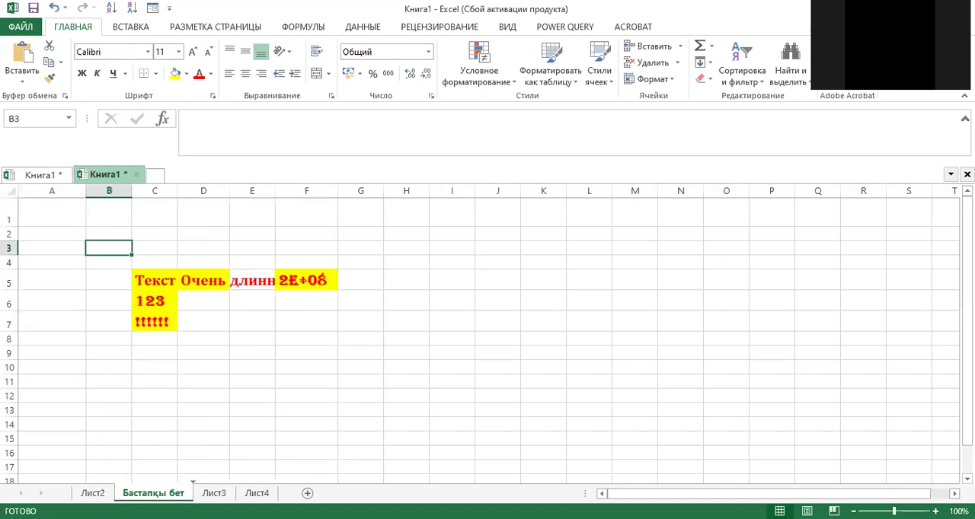
right_click(151, 494)
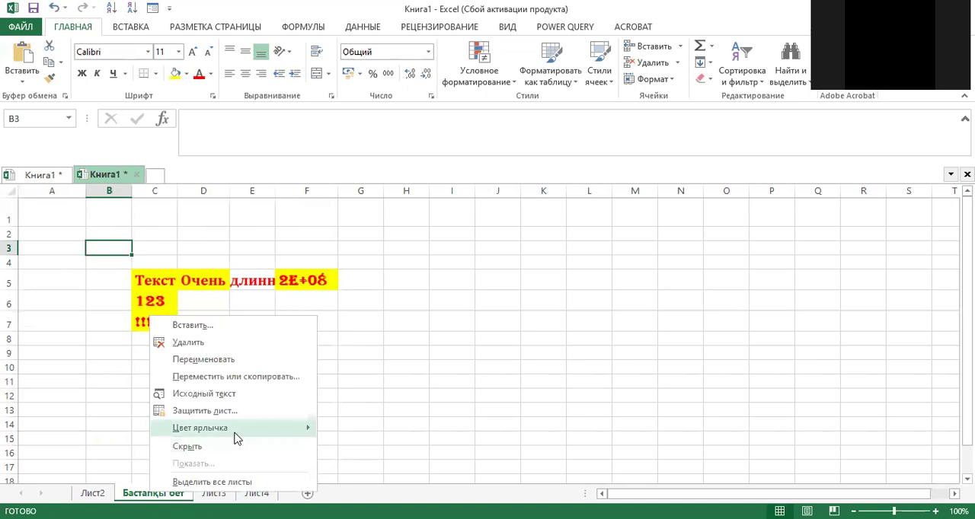
mouse_move(270, 431)
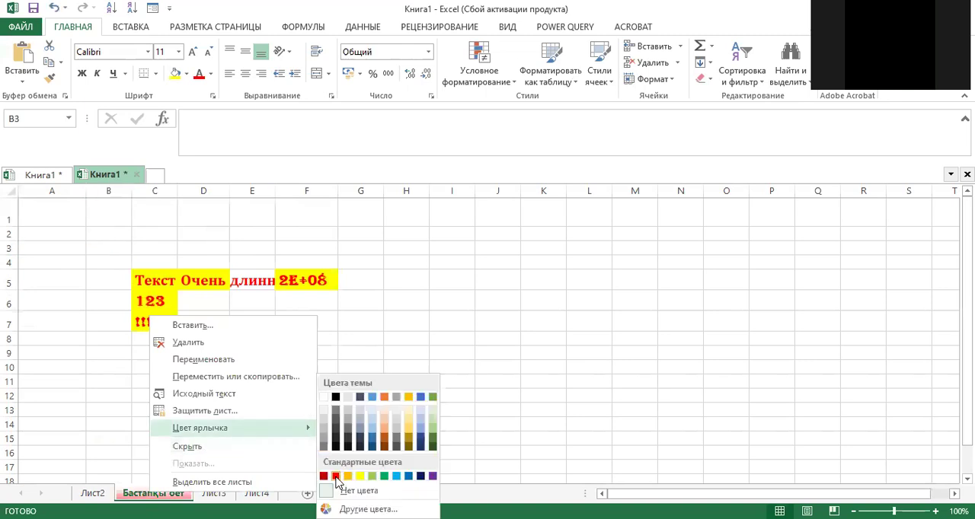
click(335, 476)
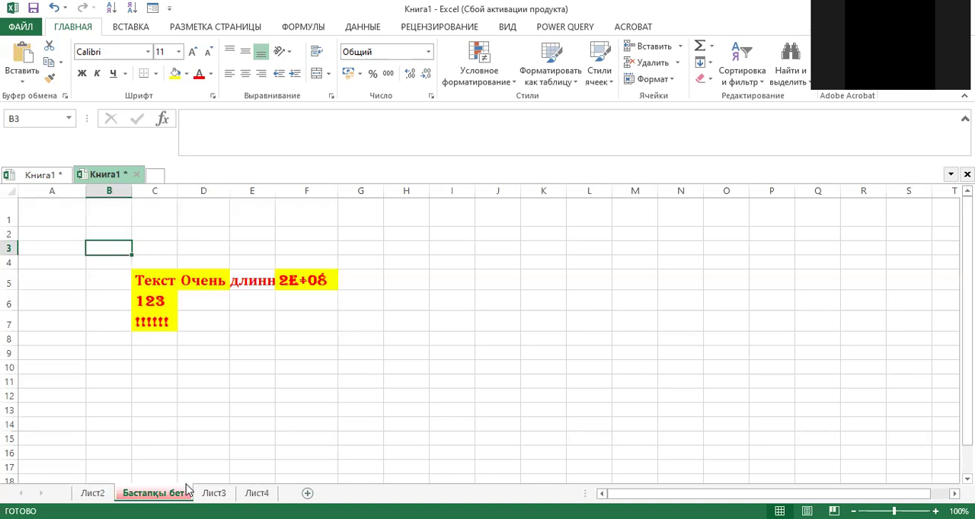
Step: Create a copy of the Бастапқы бет sheet at the end of the same workbook
right_click(149, 494)
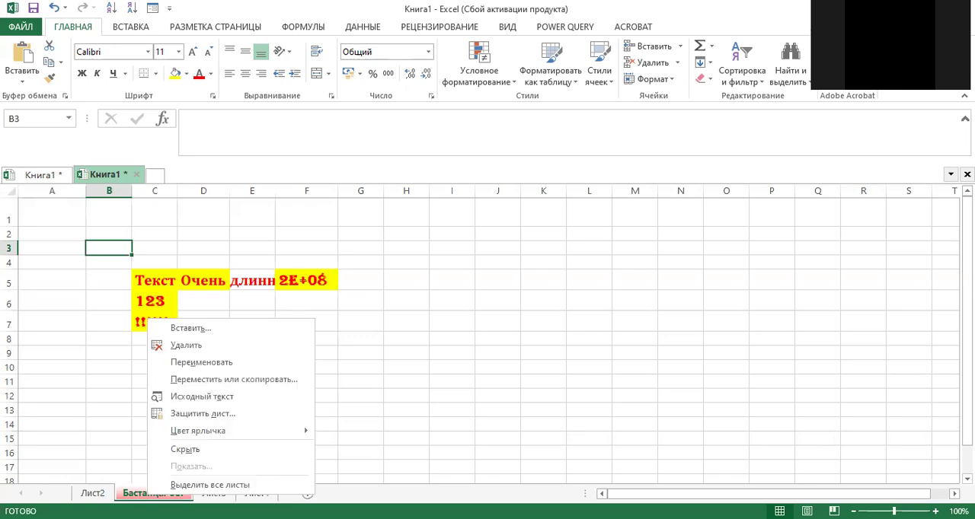
click(222, 379)
click(154, 391)
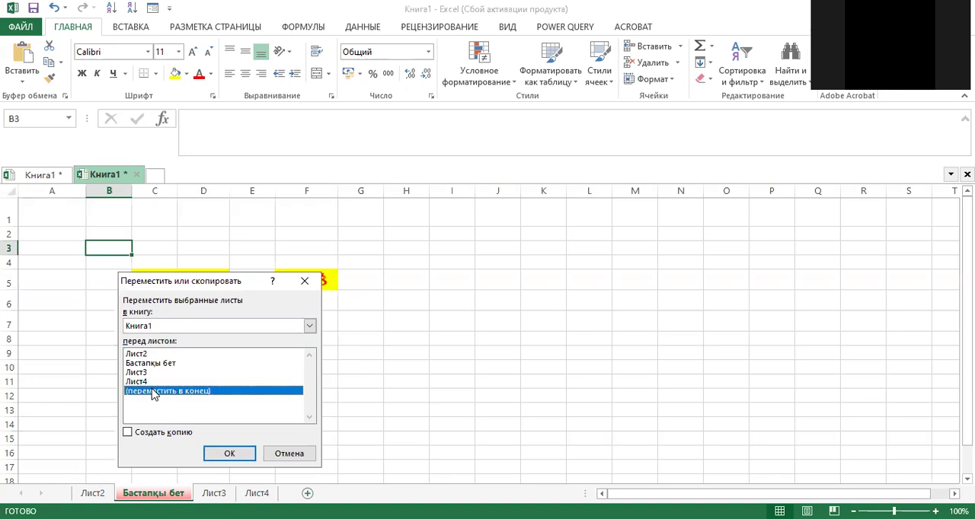
click(128, 433)
click(228, 454)
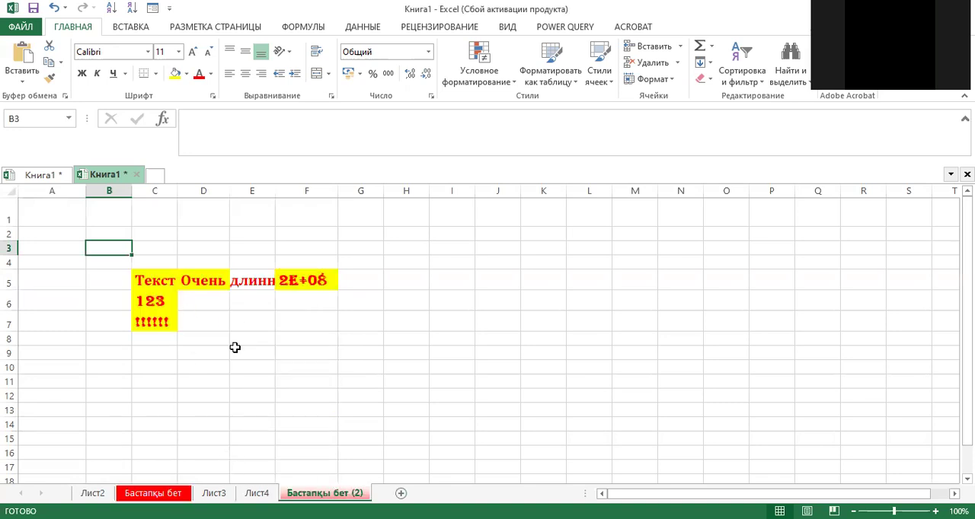
click(235, 350)
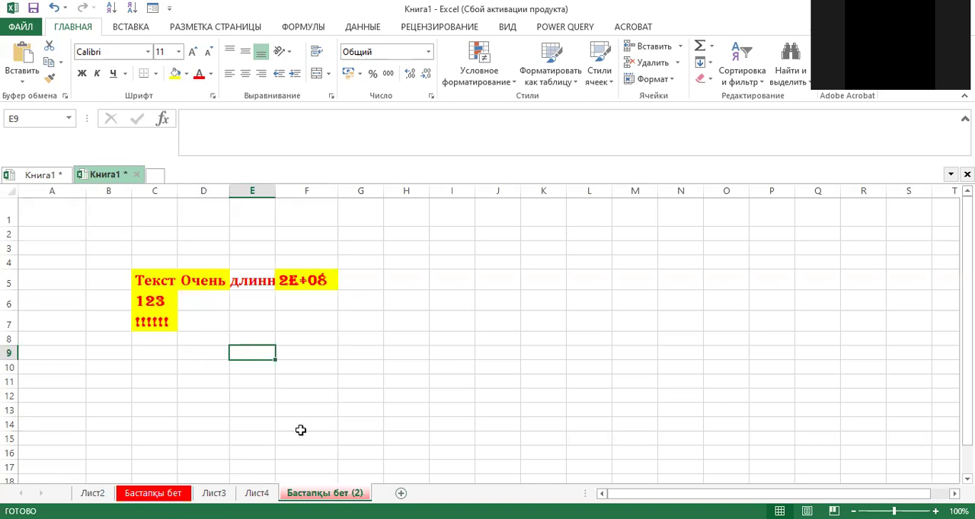
Step: Rename the copied sheet at the end of the workbook as "Информация"
right_click(327, 493)
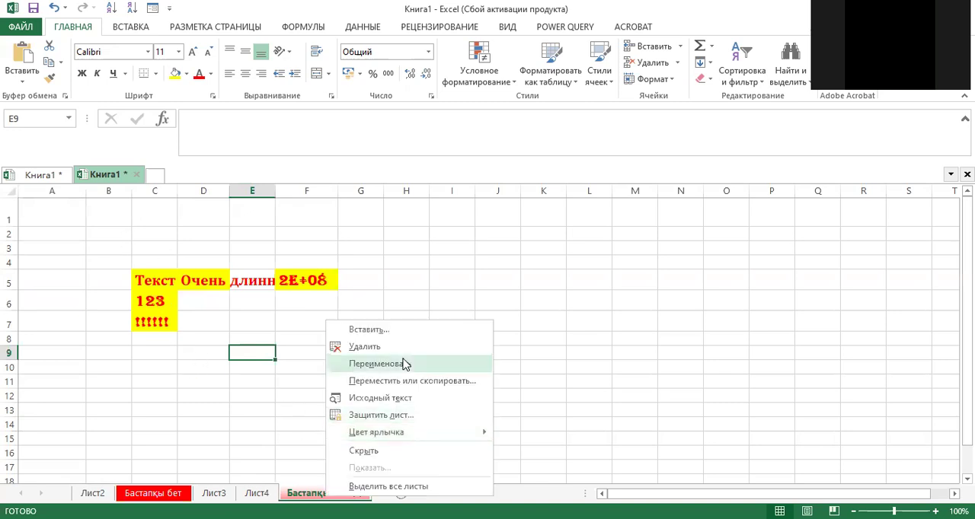
click(404, 364)
text(Информаци)
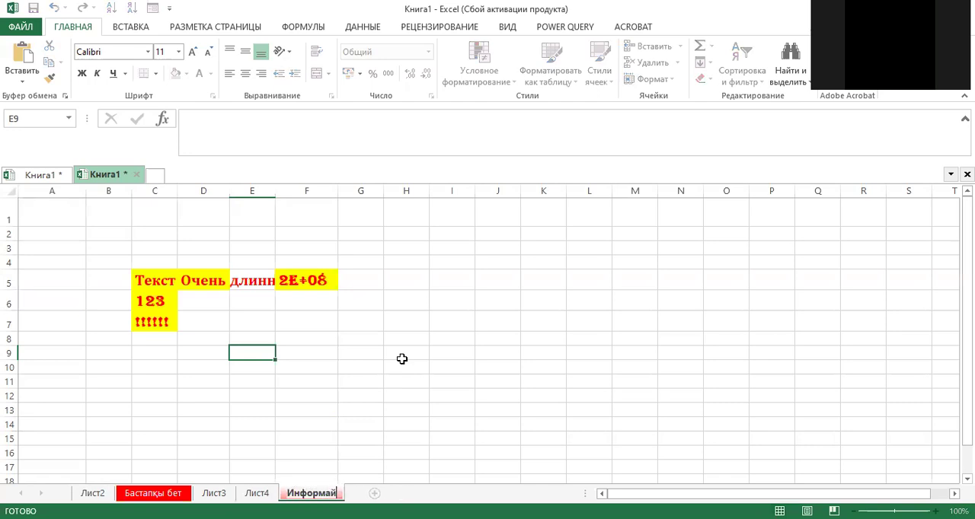
text(я)
key(Return)
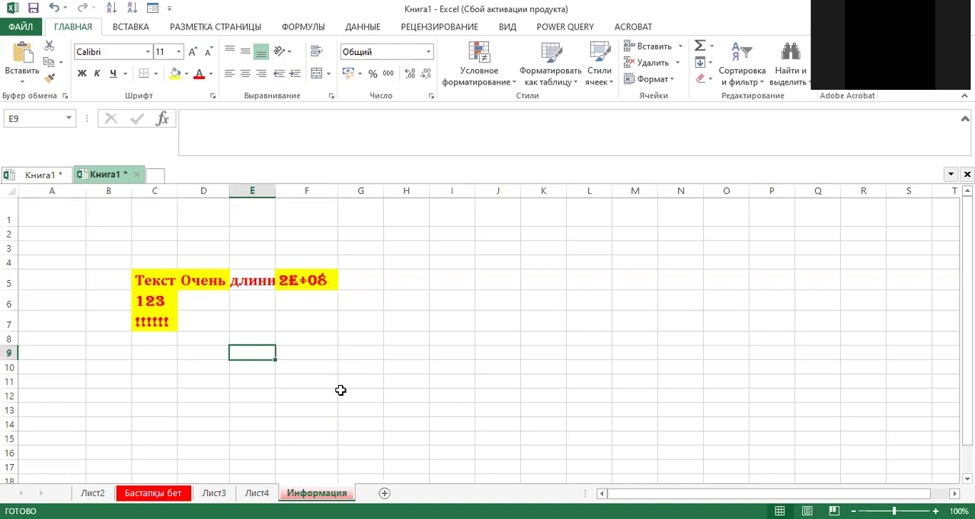
Step: Hide the Бастапқы бет sheet and unhide it again from the list of hidden sheets
right_click(162, 495)
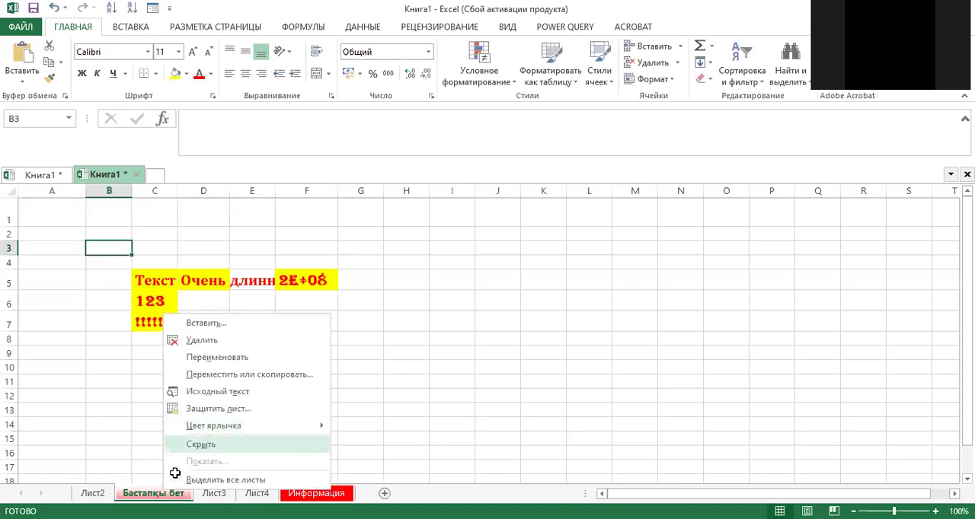
click(201, 445)
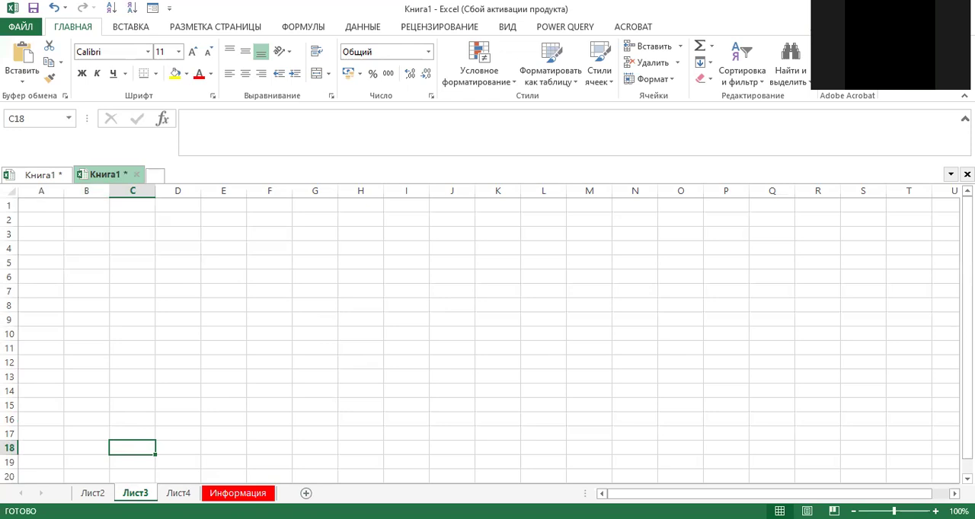
right_click(136, 493)
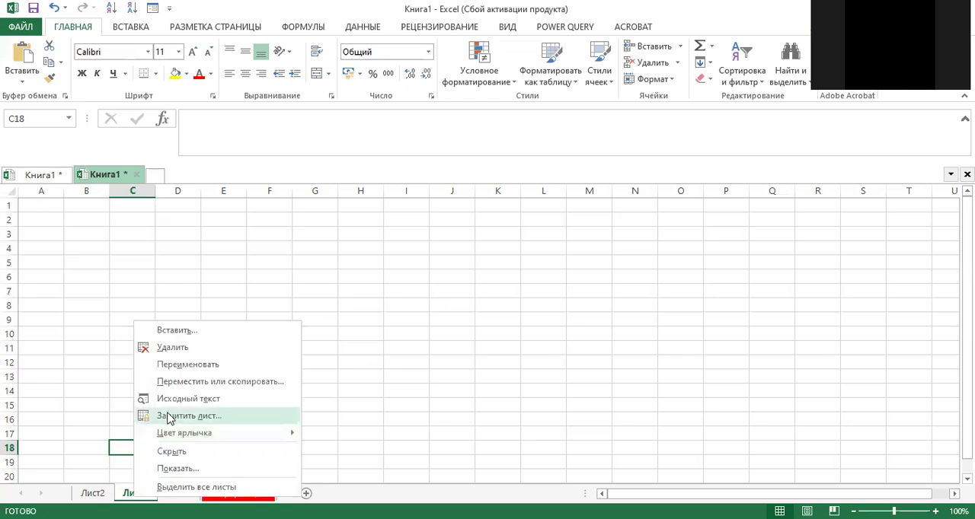
click(181, 468)
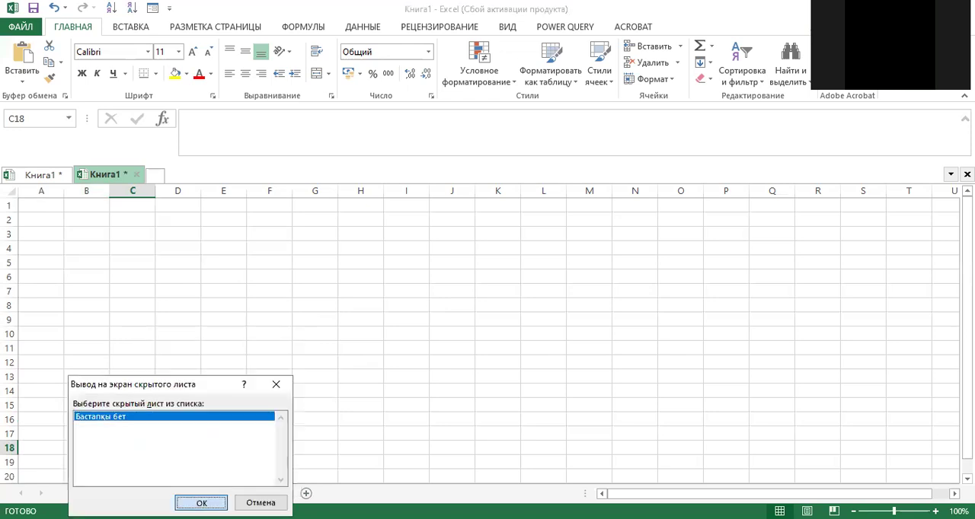
click(201, 504)
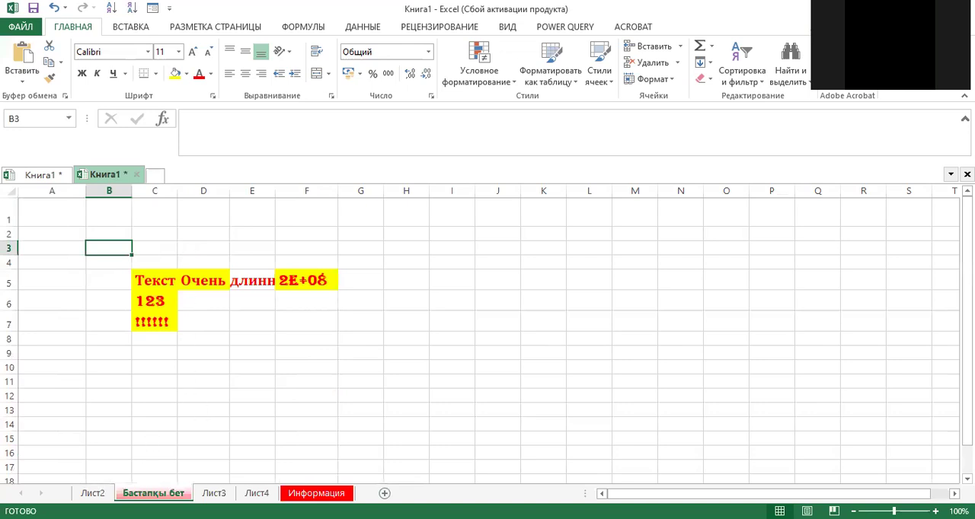
Step: Protect the Бастапқы бет sheet, keeping only cell selection allowed, and enter and confirm the sheet protection password
right_click(148, 494)
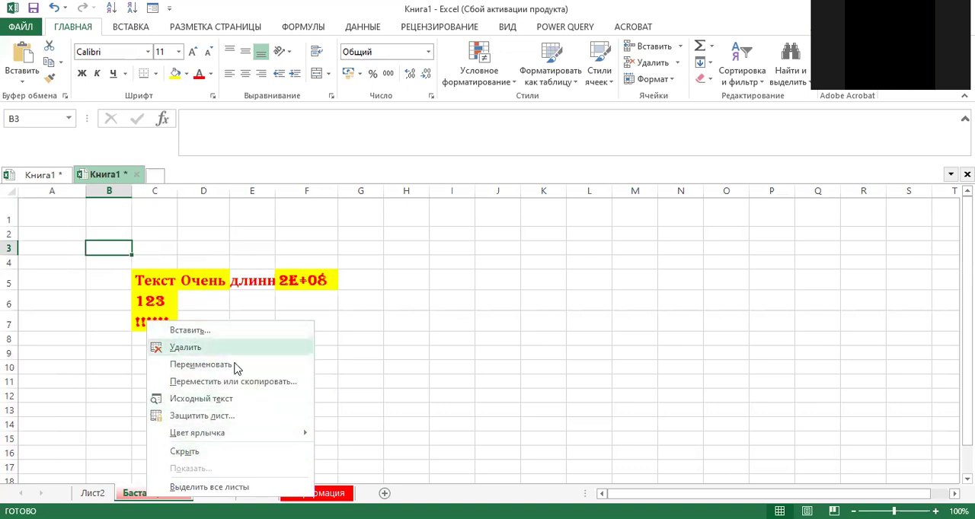
click(226, 417)
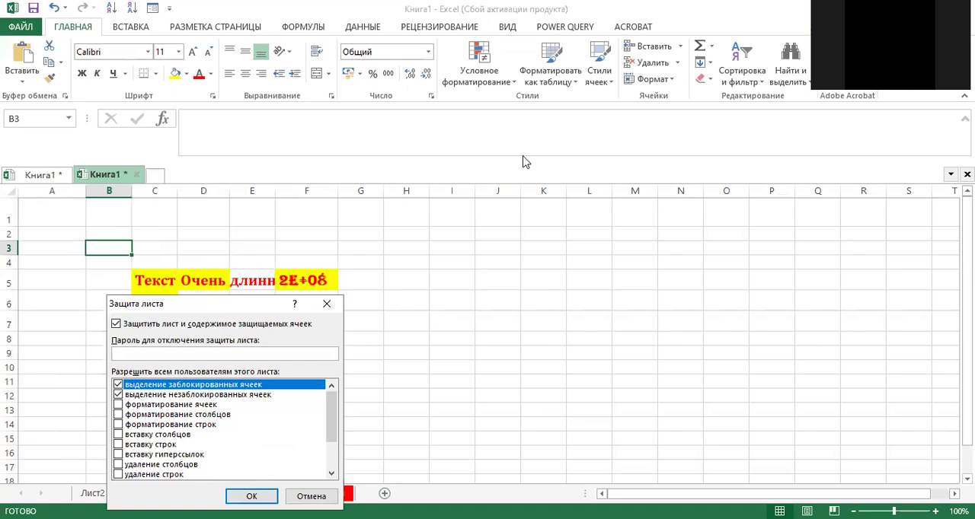
drag(220, 312, 524, 162)
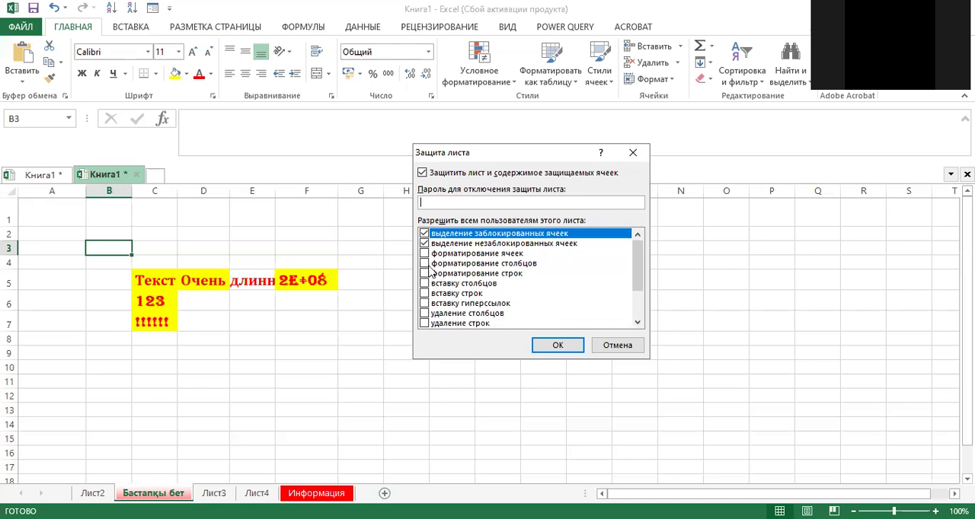
drag(637, 268, 637, 293)
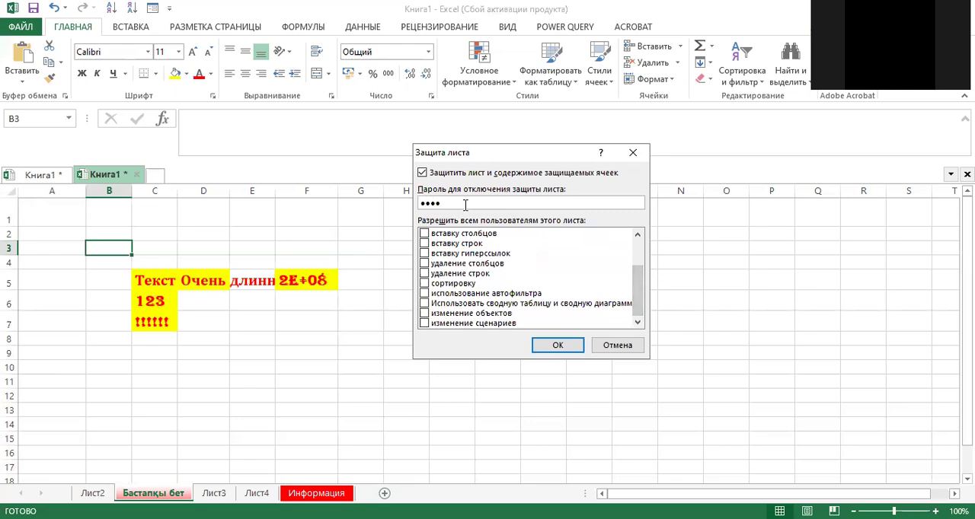
click(557, 346)
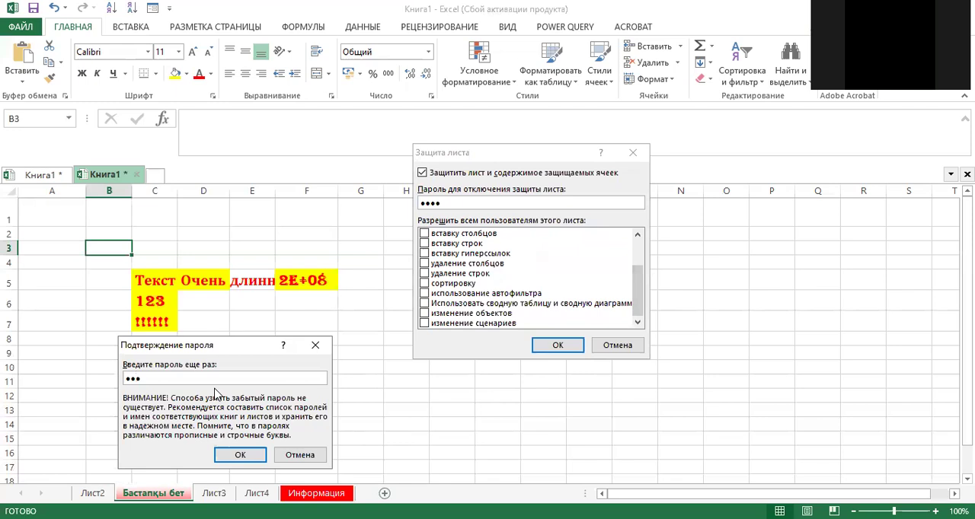
click(240, 455)
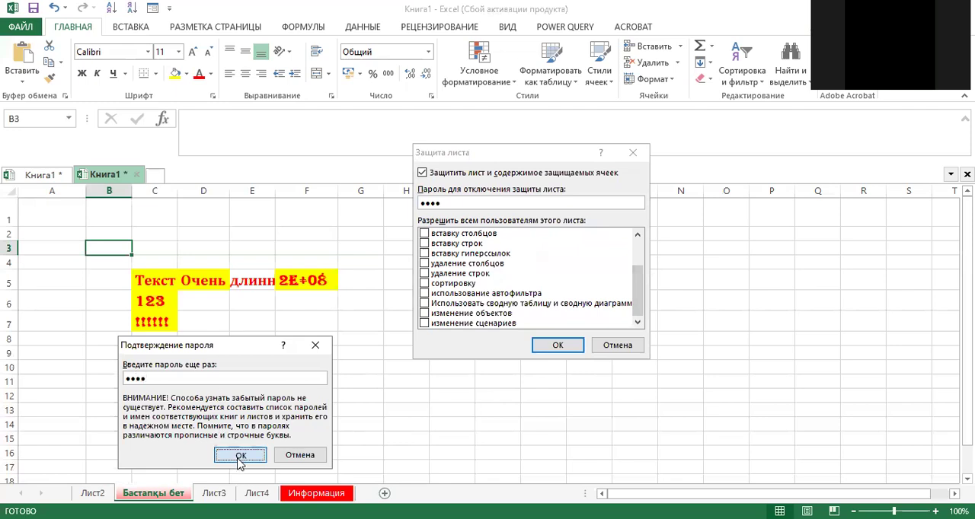
Step: Try to edit the empty cells C9 and D7 on the protected Бастапқы бет sheet
click(161, 355)
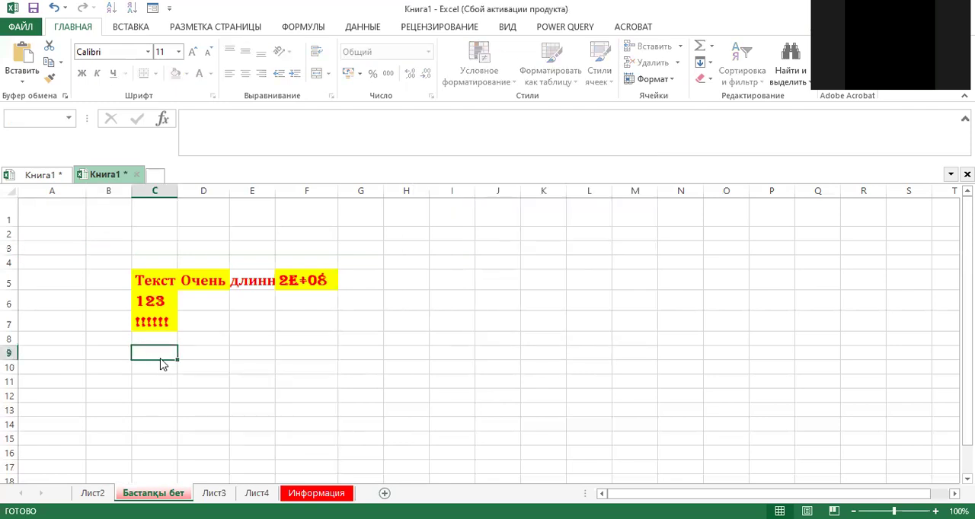
double_click(161, 357)
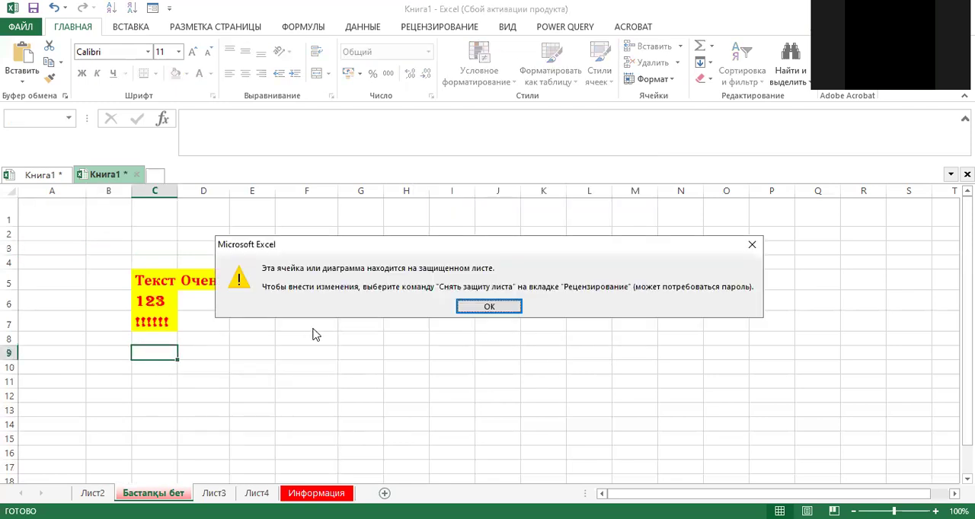
key(Return)
click(183, 323)
double_click(183, 325)
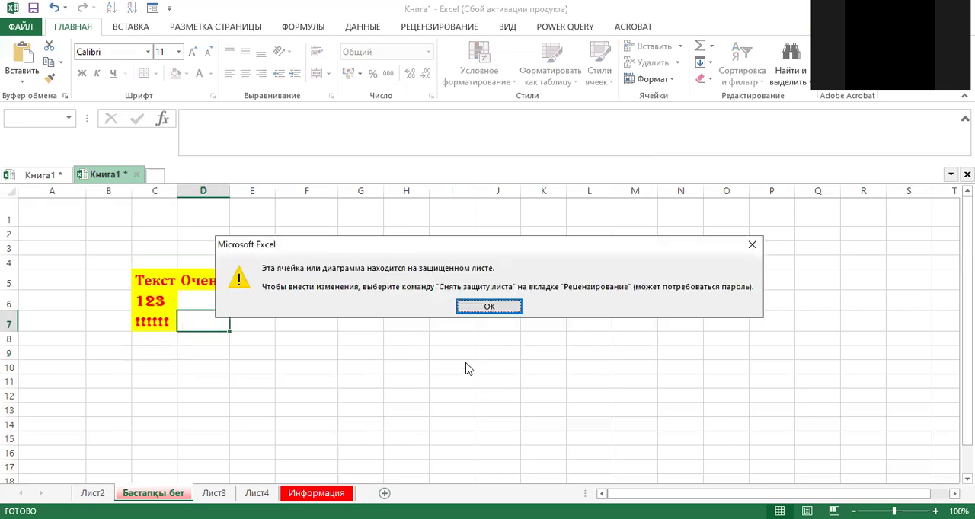
click(502, 311)
Step: Select the range around the filled cells and try to edit cell C6 on the protected sheet
drag(58, 250, 310, 353)
click(185, 316)
click(168, 302)
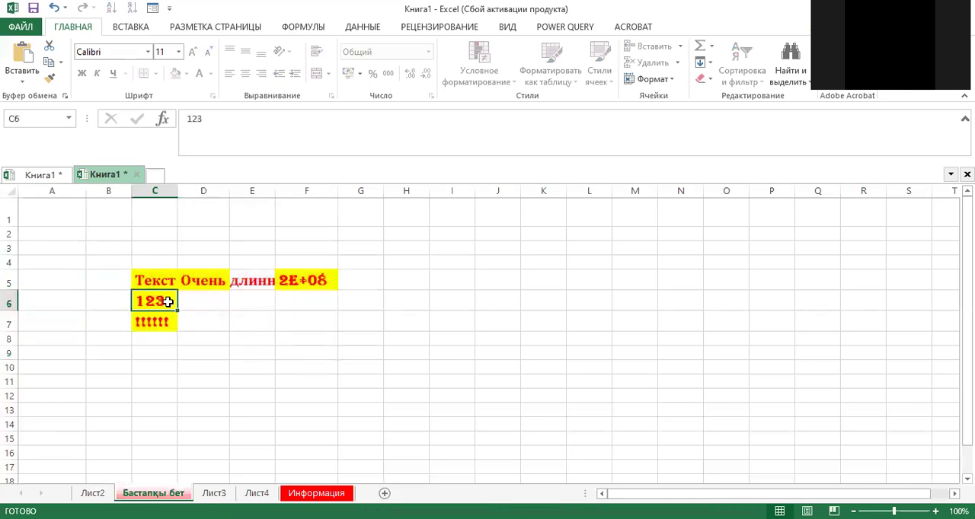
double_click(168, 303)
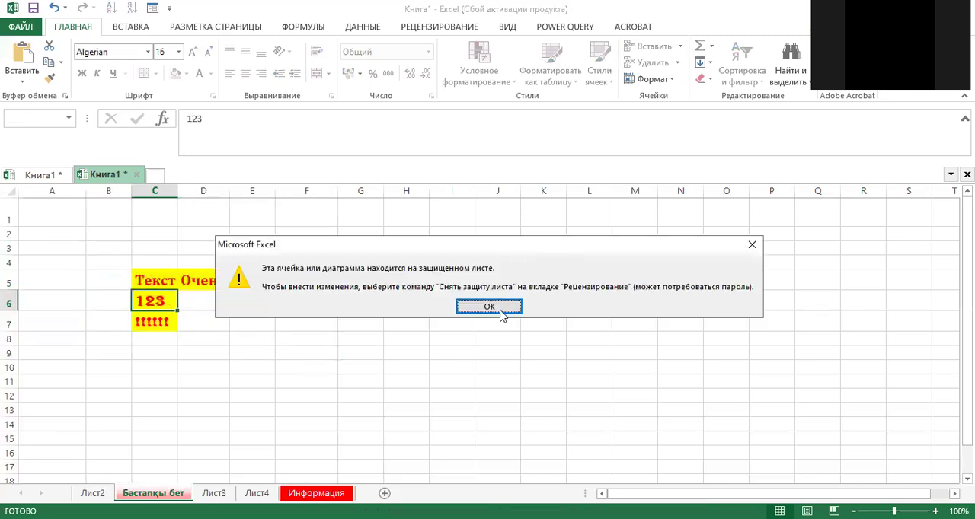
click(493, 306)
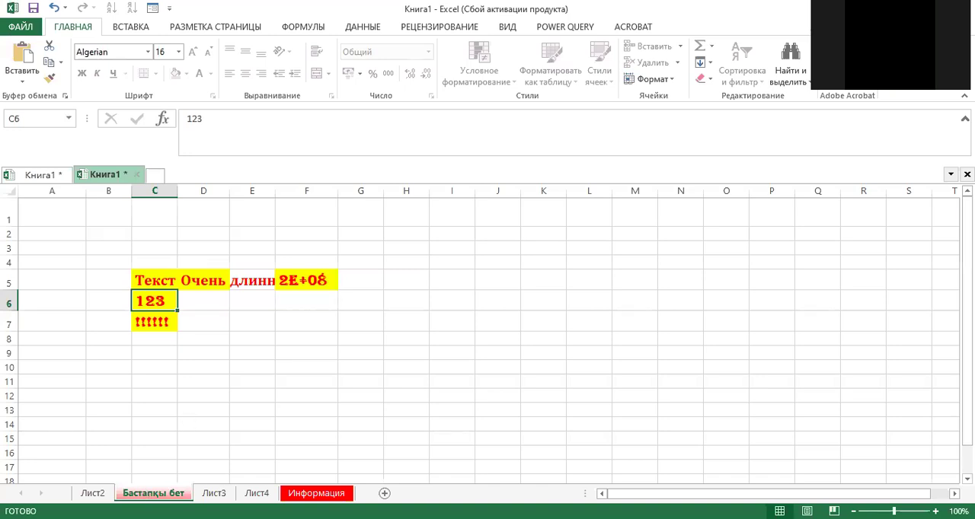
Step: Remove the protection from the Бастапқы бет sheet by entering the sheet protection password
right_click(149, 494)
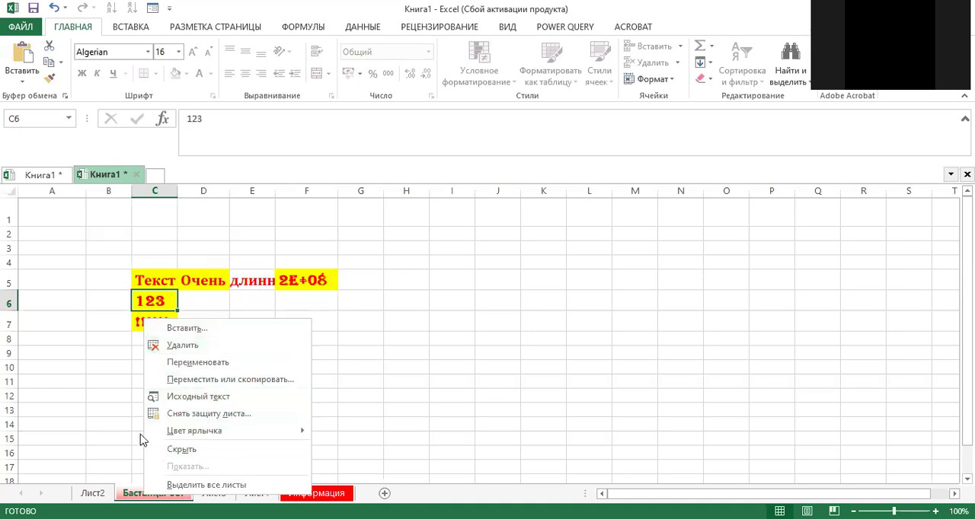
click(197, 416)
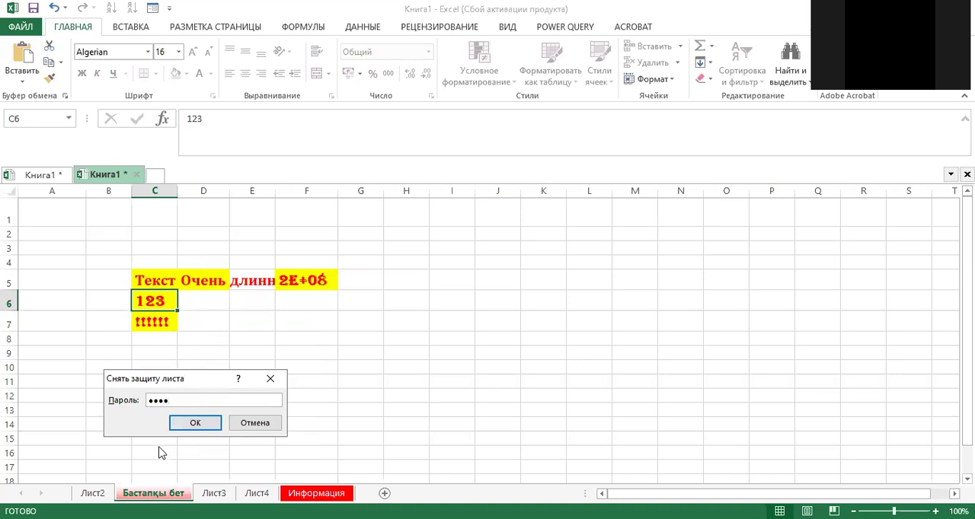
click(191, 427)
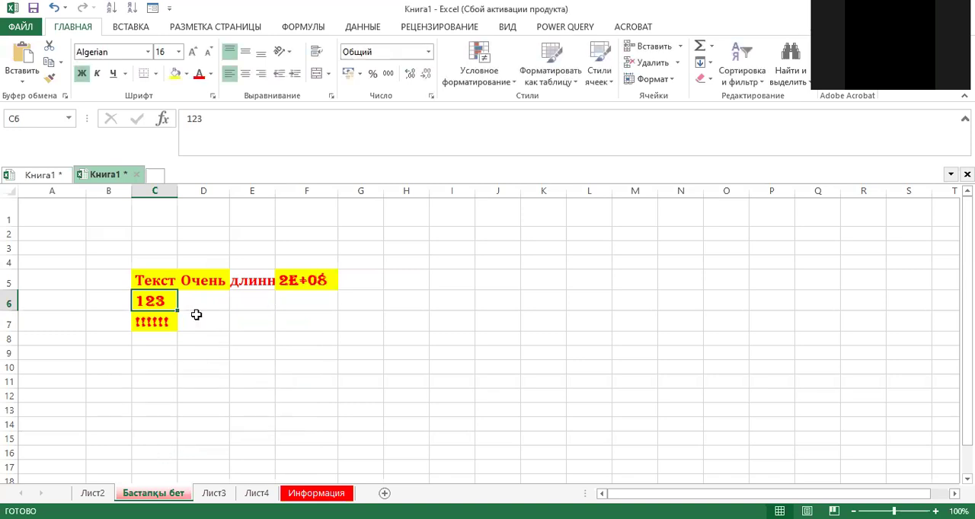
Step: Test editing on the unprotected sheet by entering "ддд" in cell D7 and erasing it again
click(196, 315)
text(ддд)
key(BackSpace)
key(BackSpace)
key(BackSpace)
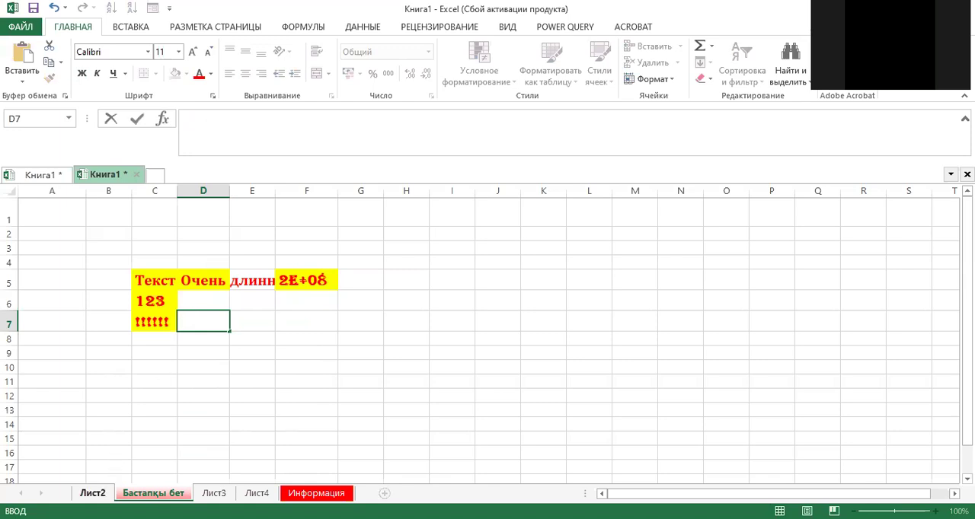
click(164, 495)
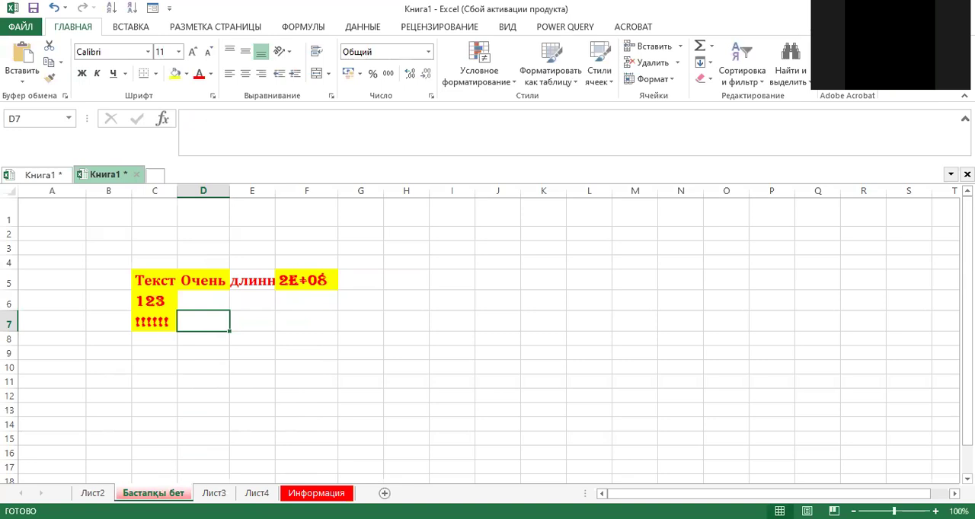
right_click(162, 493)
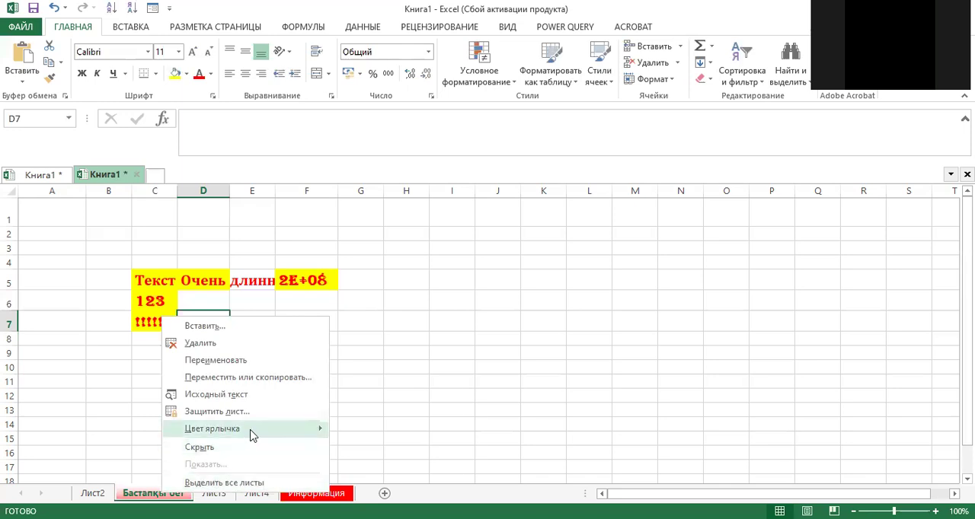
mouse_move(252, 435)
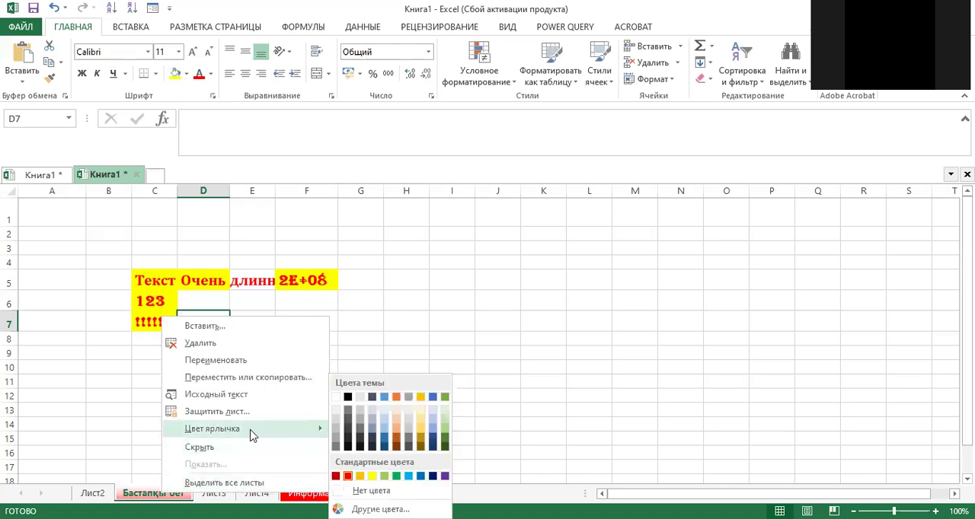
click(438, 336)
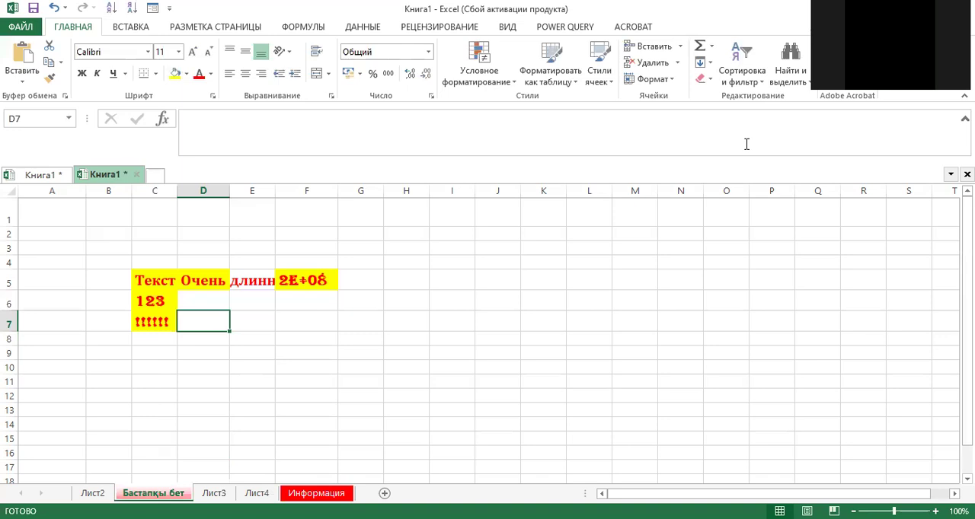